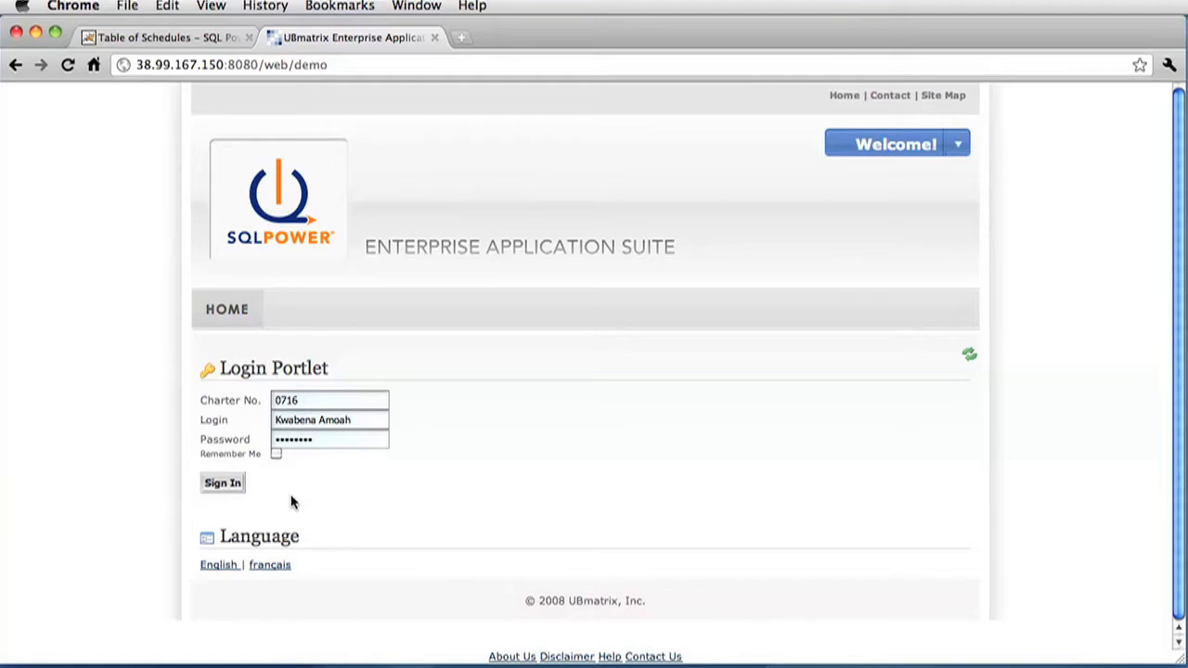
Sign in to the portal and open the filing form for the period ending May 2011
{"action": "left_click", "coordinate": [223, 491]}
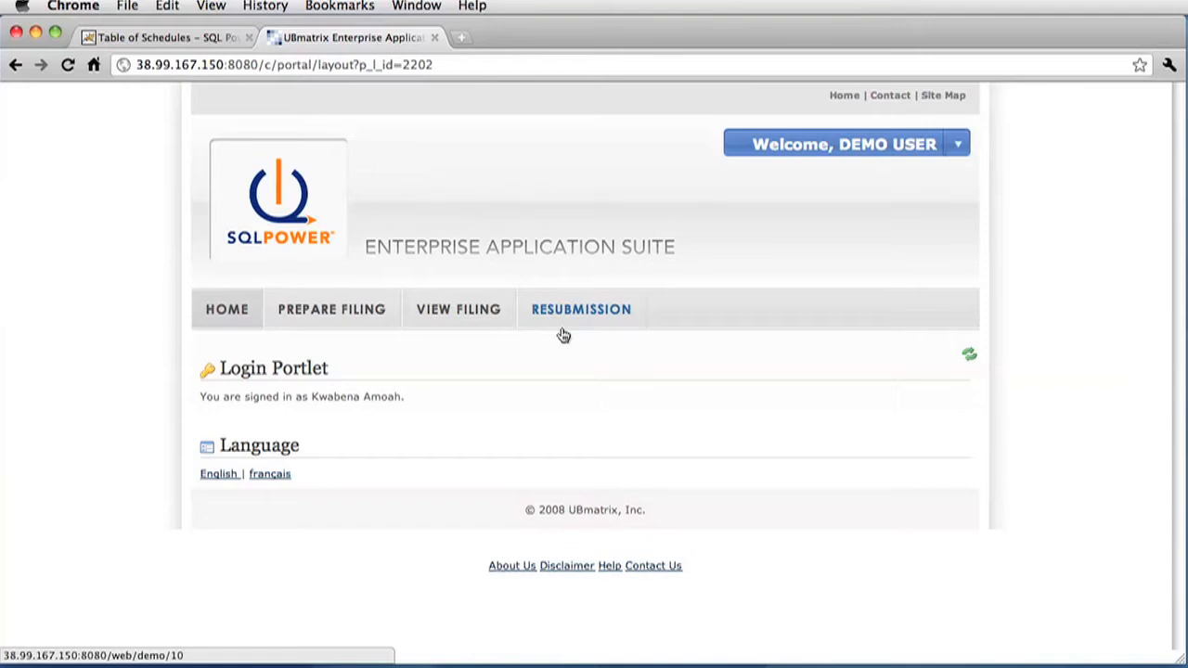
{"action": "left_click", "coordinate": [351, 312]}
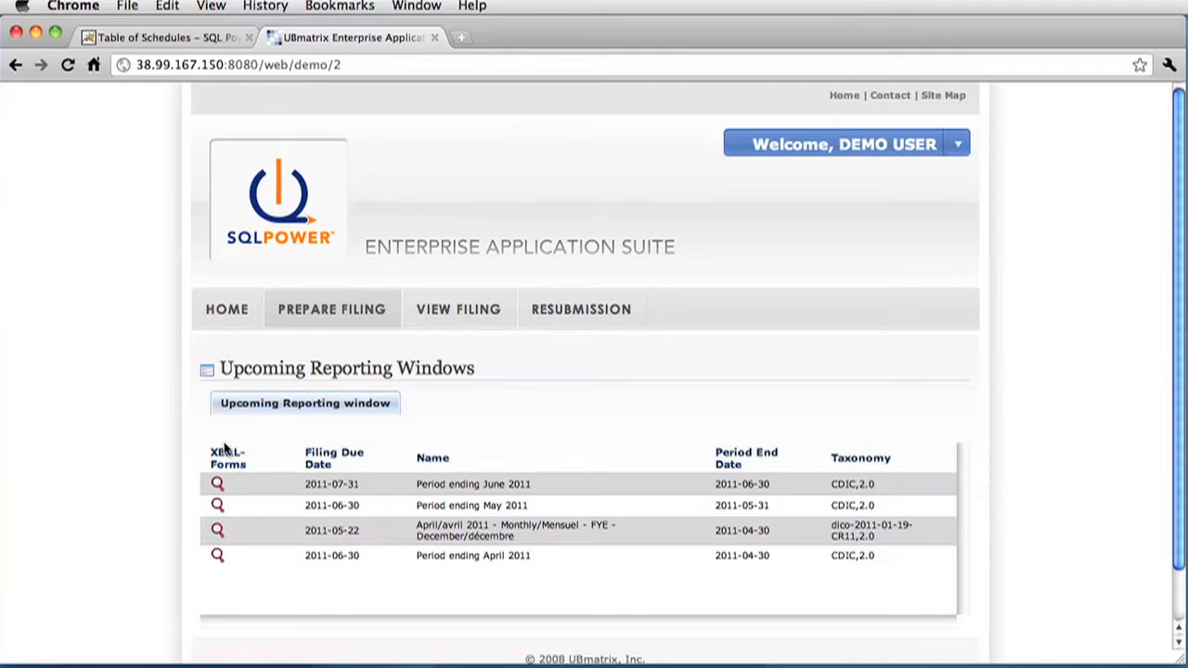
{"action": "left_click", "coordinate": [214, 506]}
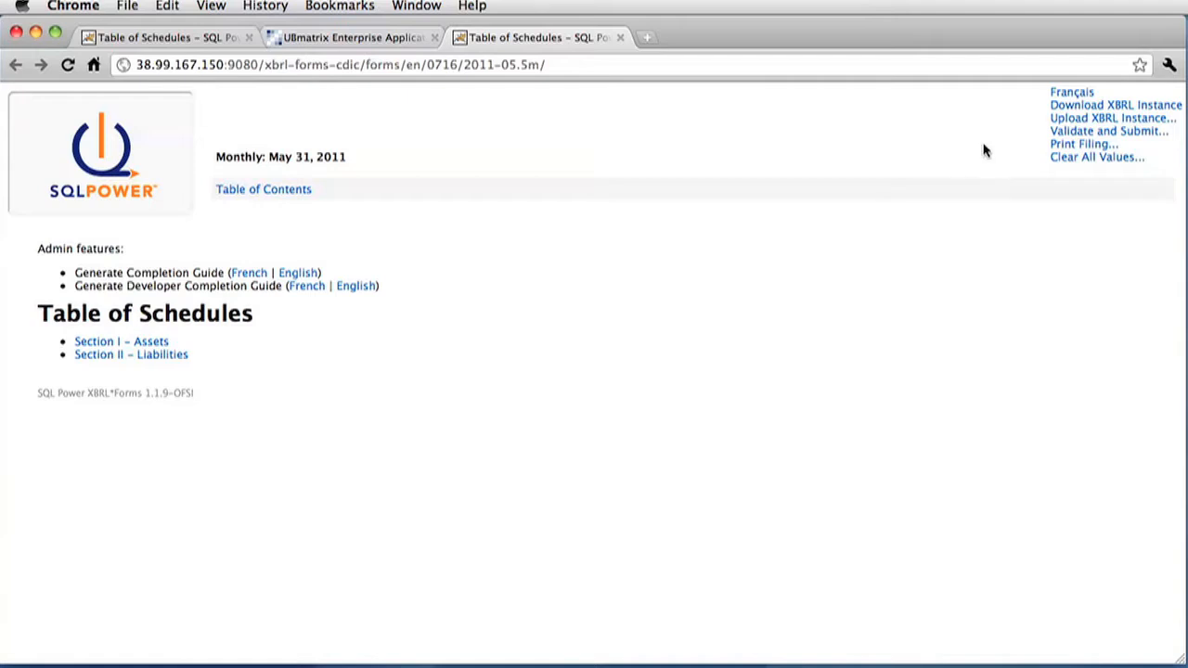
Switch the filing's language to French and return it to English
{"action": "left_click", "coordinate": [1072, 94]}
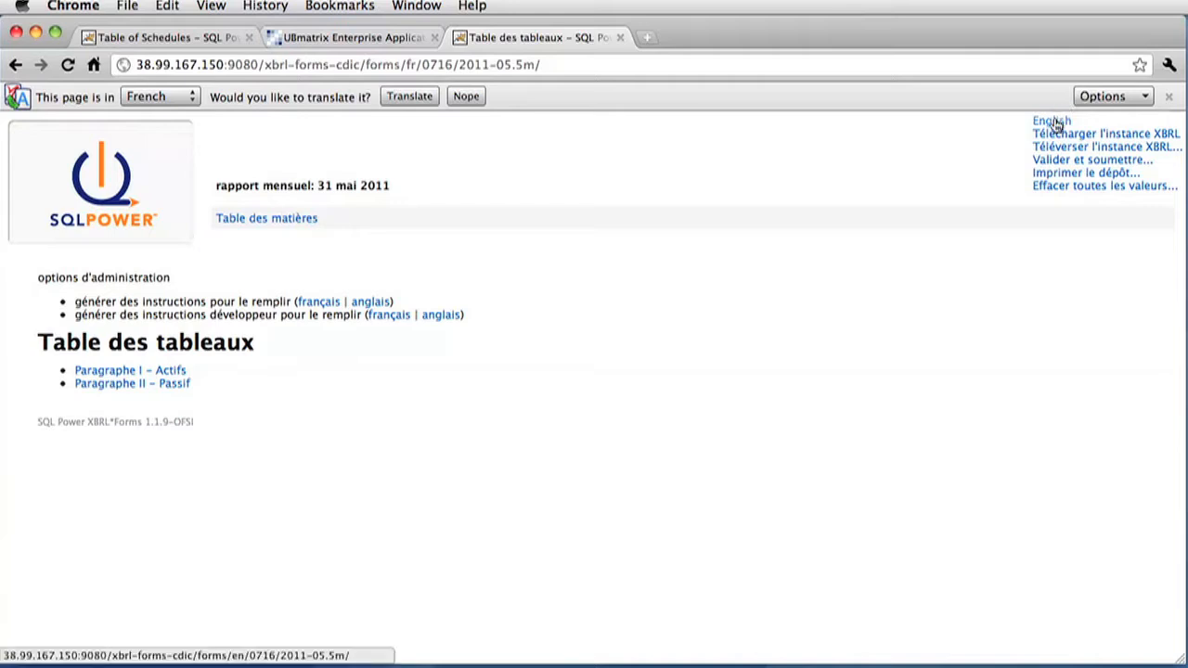
{"action": "left_click", "coordinate": [1054, 121]}
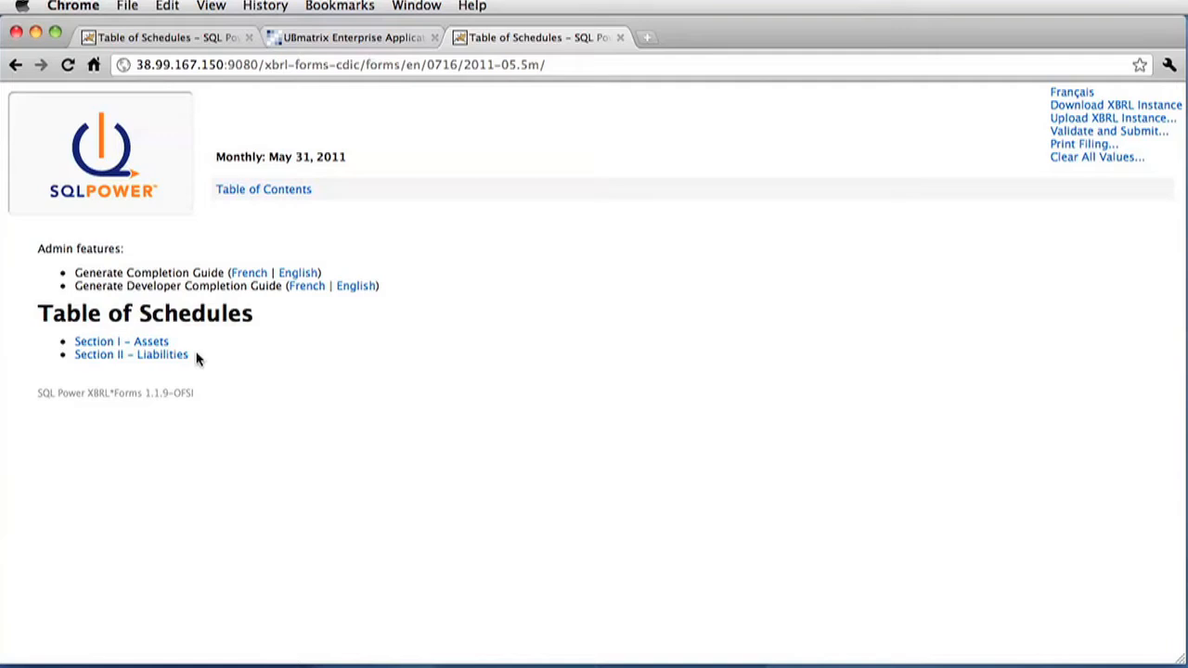
Look through the Section I – Assets and Section II – Liabilities schedules and return to the table of contents
{"action": "left_click", "coordinate": [155, 343]}
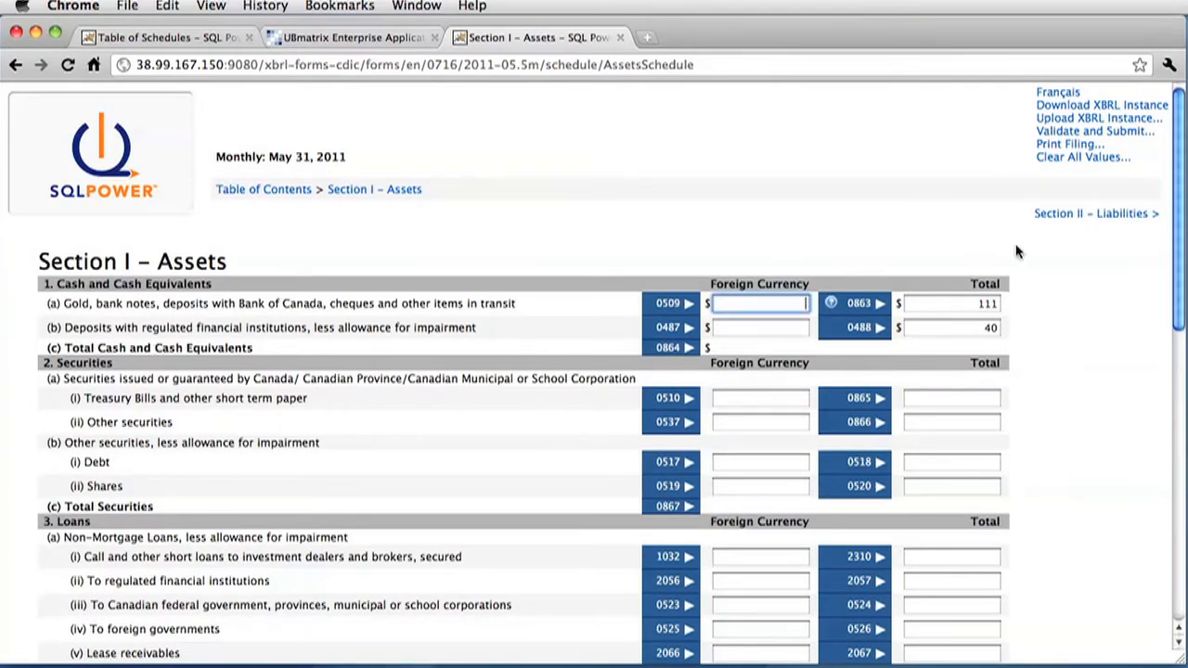
{"action": "left_click", "coordinate": [1118, 221]}
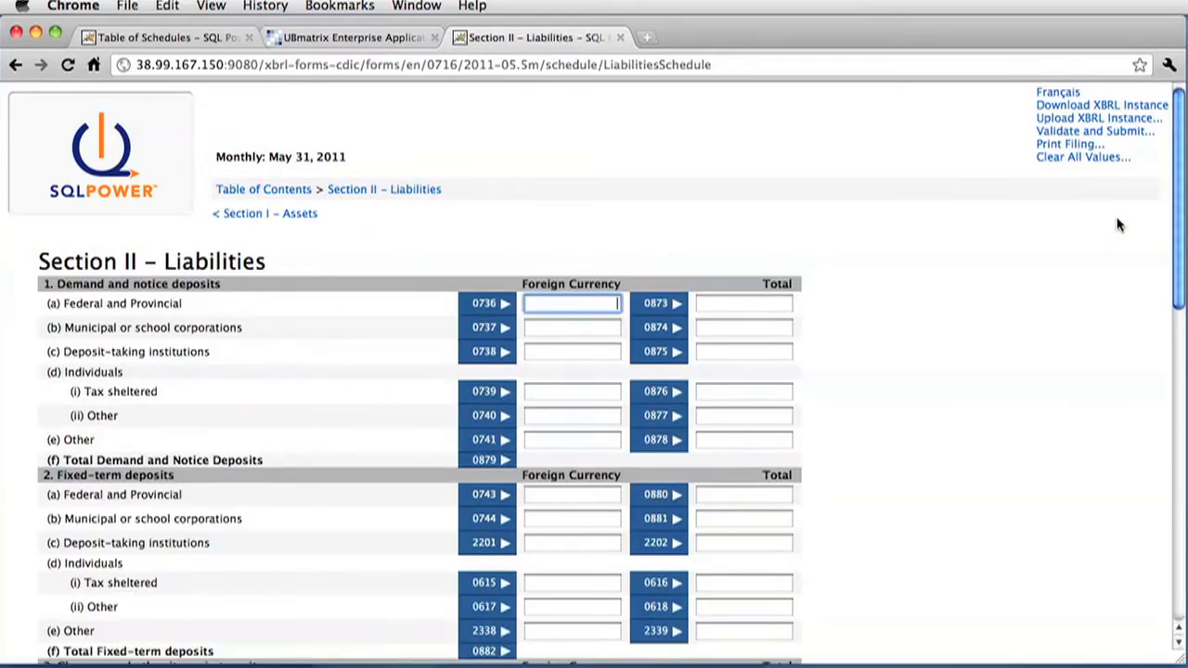
{"action": "left_click", "coordinate": [268, 216]}
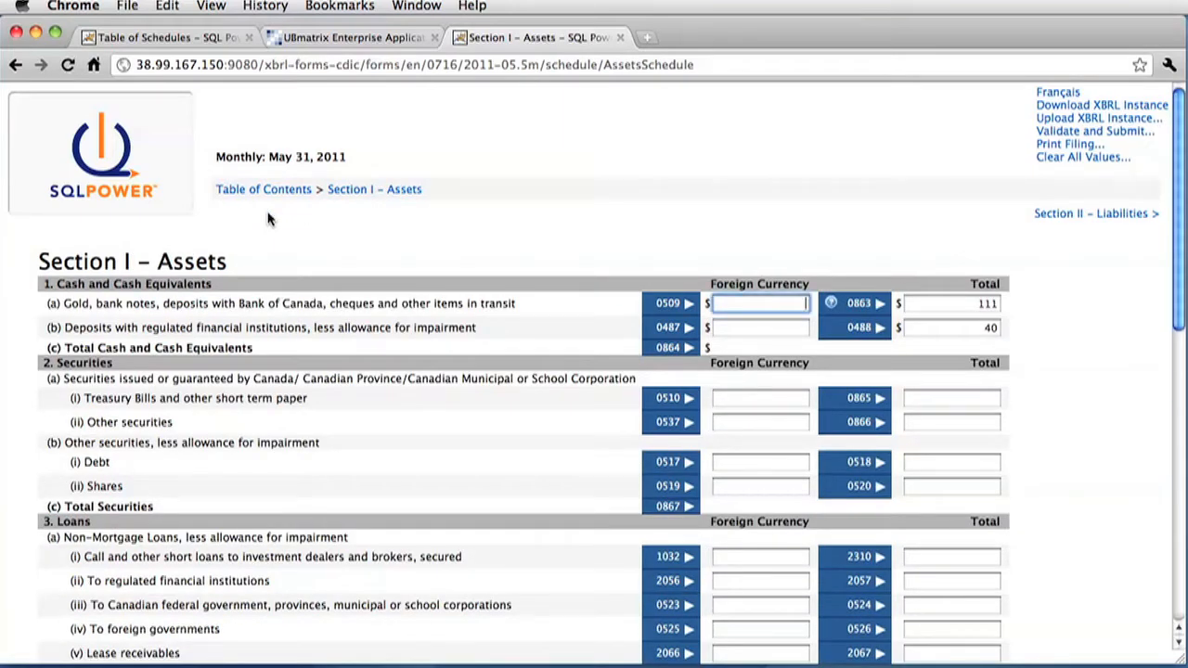
{"action": "left_click", "coordinate": [279, 198]}
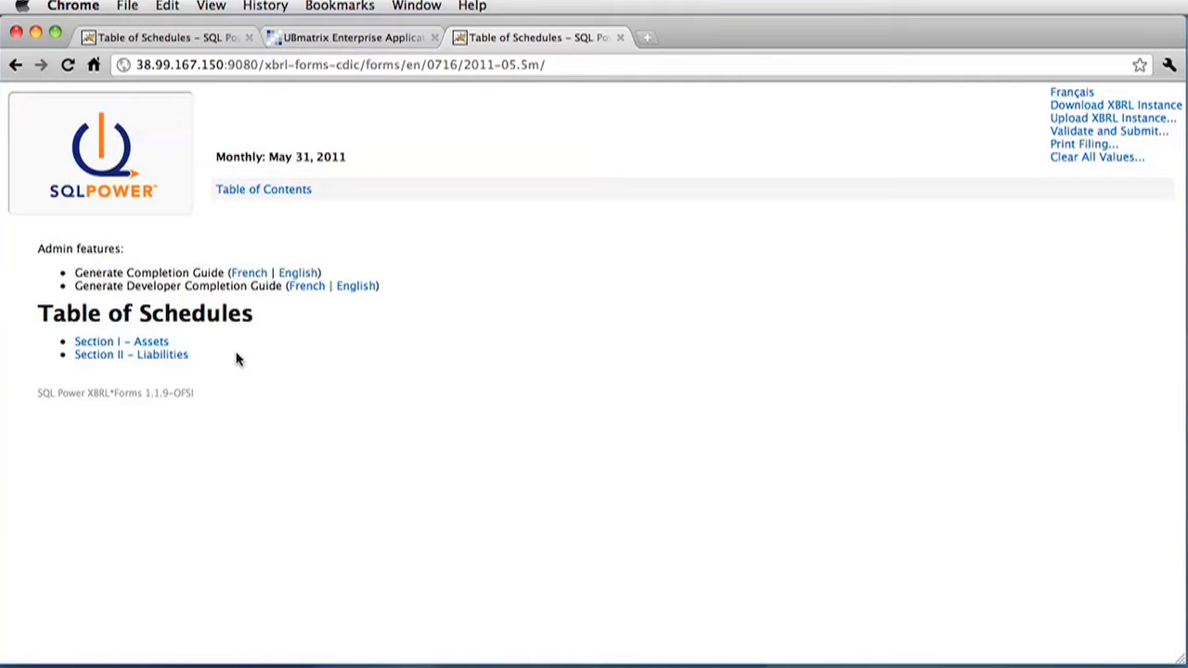
Generate the English completion guide and open the Section I – Assets schedule
{"action": "left_click", "coordinate": [301, 274]}
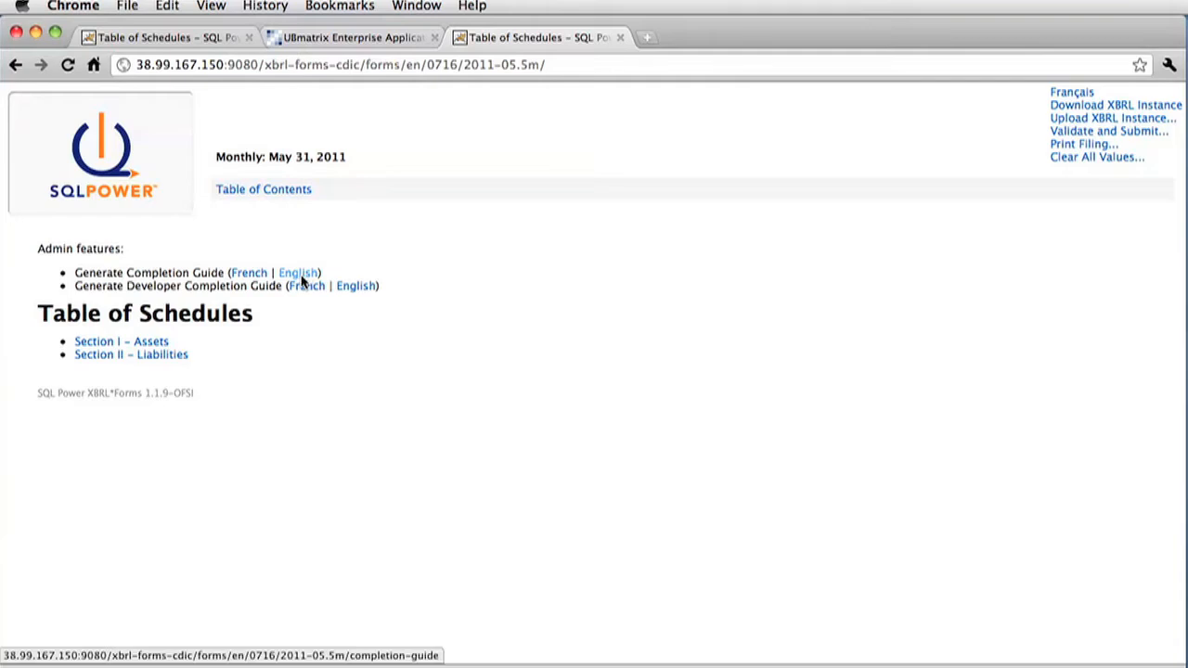
{"action": "left_click", "coordinate": [142, 343]}
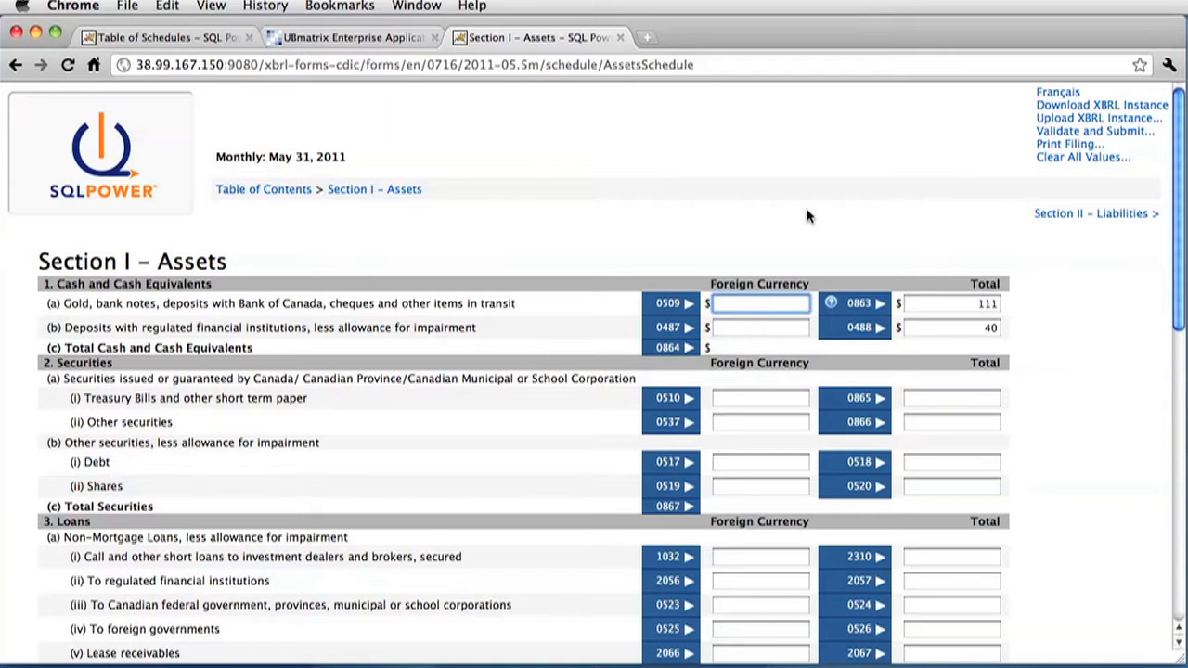
Try entering "jkahdsfkj" as the foreign currency amount for gold, bank notes and deposits, and check the field's validation message
{"action": "mouse_move", "coordinate": [831, 300]}
{"action": "type", "text": "jkahdsfkj"}
{"action": "key", "text": "Tab"}
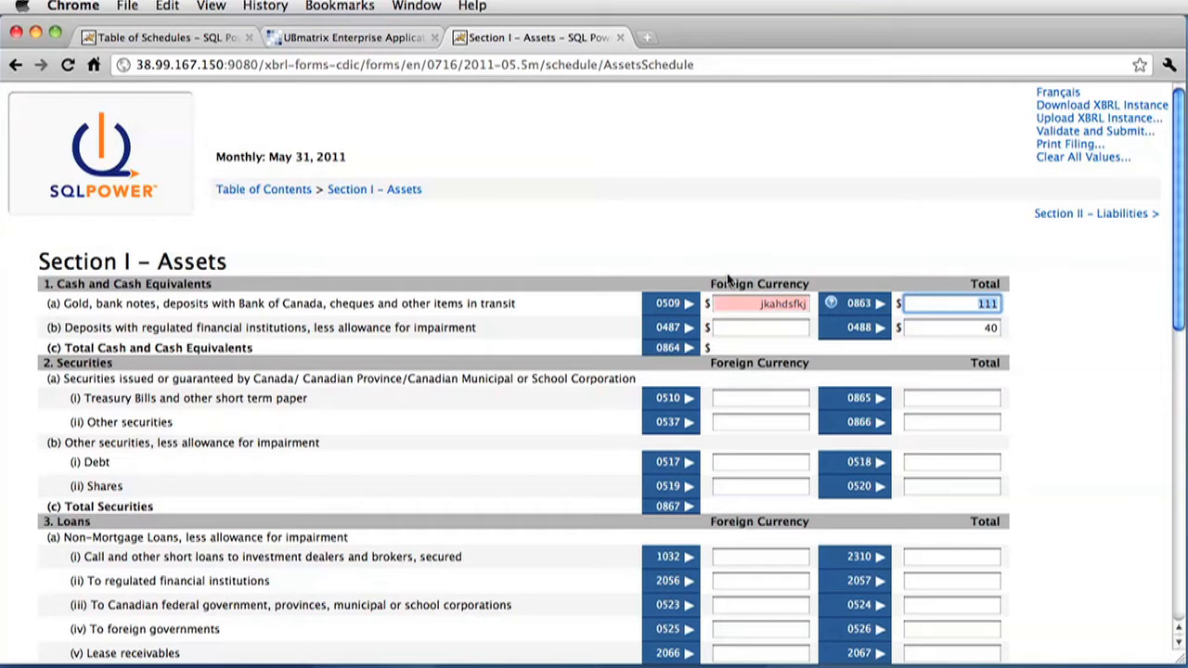
{"action": "mouse_move", "coordinate": [735, 298]}
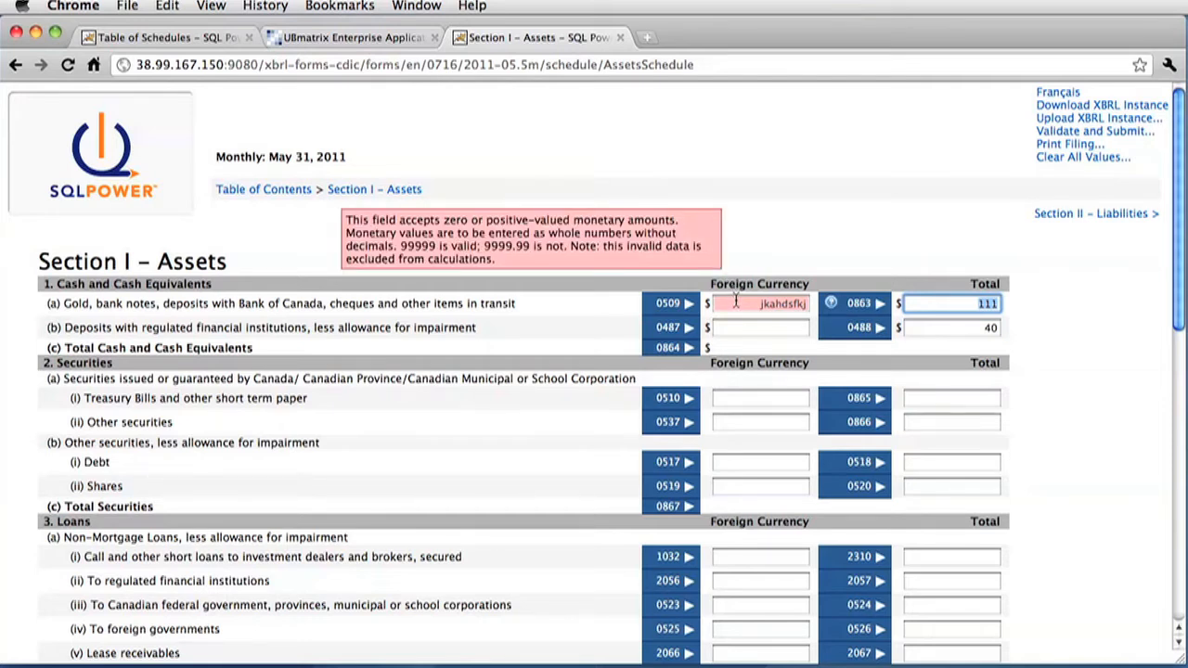
Replace the invalid foreign currency entry for gold, bank notes and deposits (0509) with 23
{"action": "left_click", "coordinate": [735, 302]}
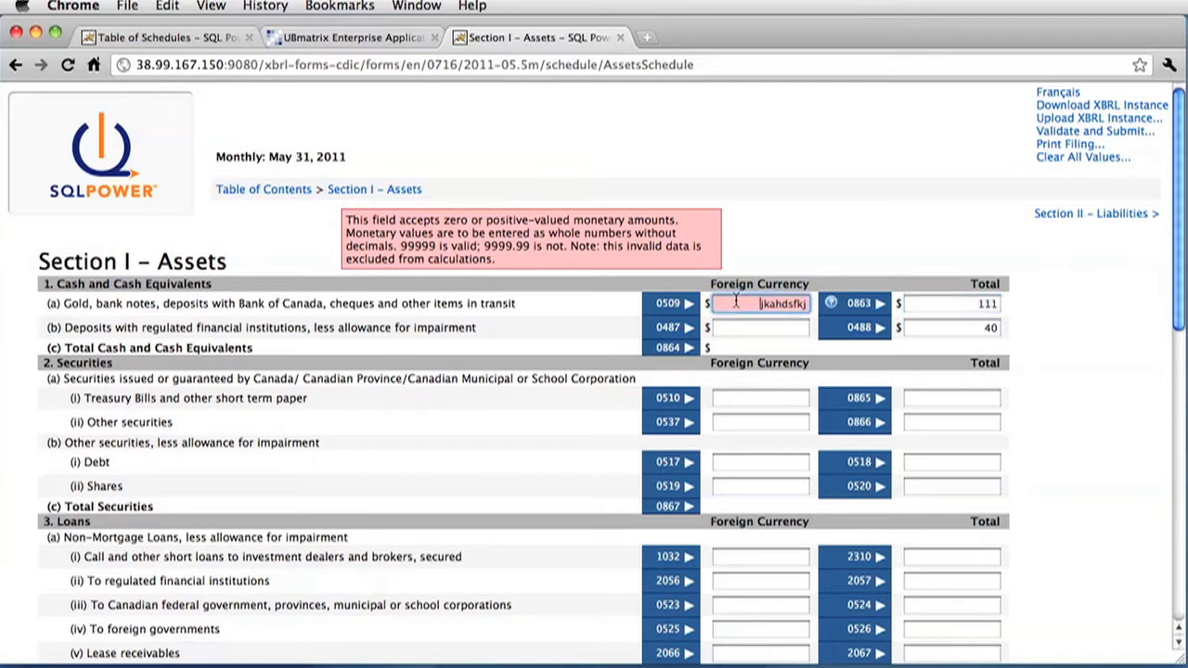
{"action": "key", "text": "Delete"}
{"action": "key", "text": "Delete"}
{"action": "key", "text": "Delete"}
{"action": "key", "text": "Delete"}
{"action": "key", "text": "Delete"}
{"action": "key", "text": "Delete"}
{"action": "key", "text": "Delete"}
{"action": "key", "text": "Delete"}
{"action": "key", "text": "Delete"}
{"action": "type", "text": "23"}
{"action": "key", "text": "Tab"}
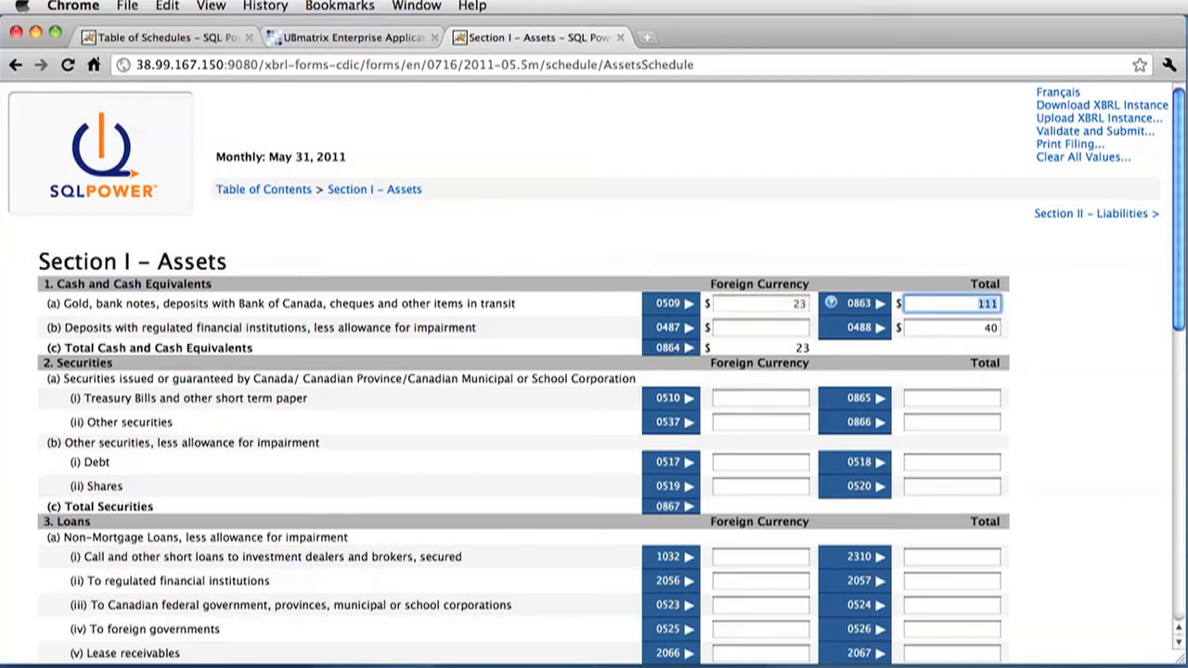
Try 223 as the foreign currency amount for gold and bank notes, check its validation message, and restore 23
{"action": "left_click", "coordinate": [790, 305]}
{"action": "type", "text": "2"}
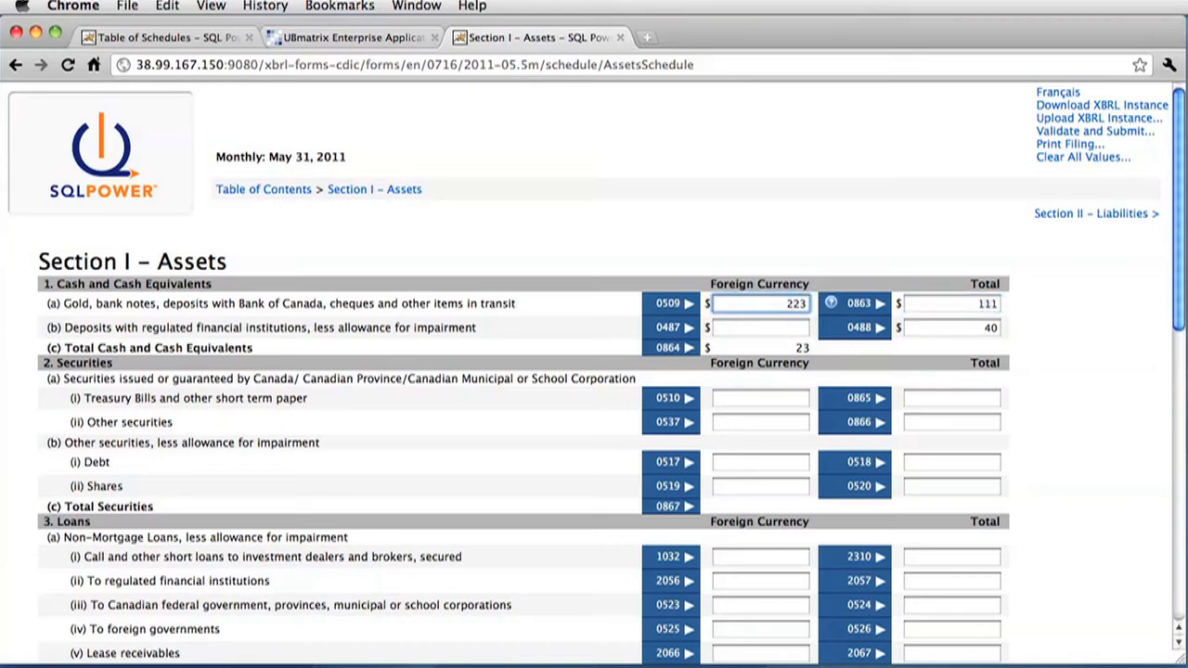
{"action": "key", "text": "Tab"}
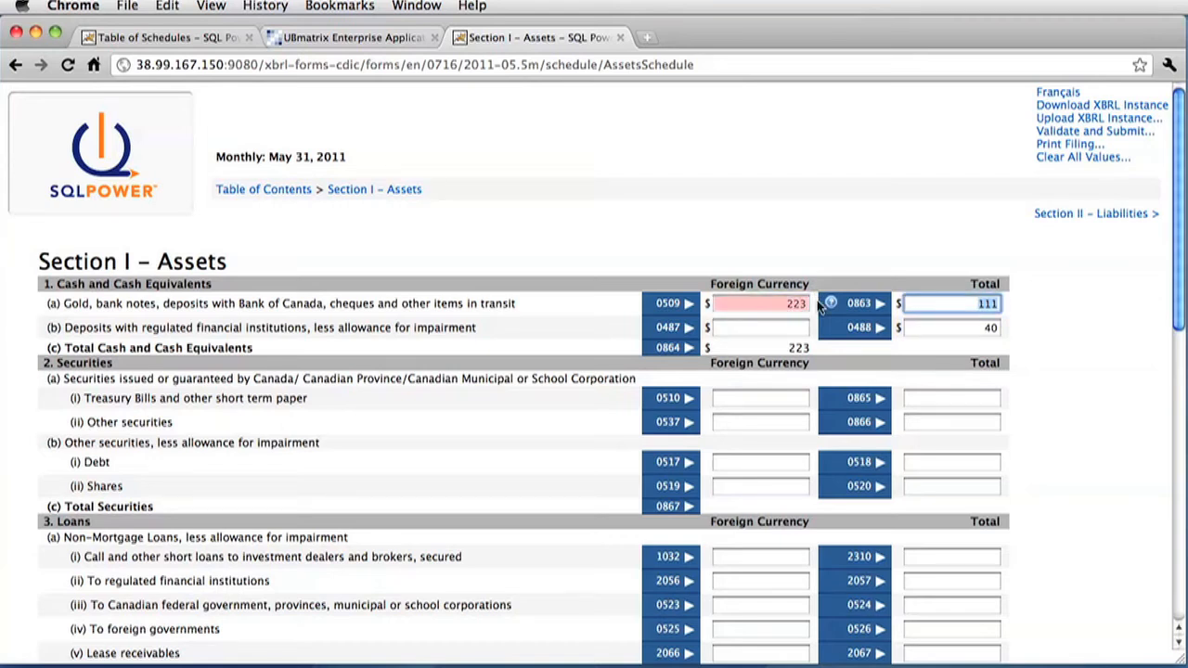
{"action": "mouse_move", "coordinate": [768, 304]}
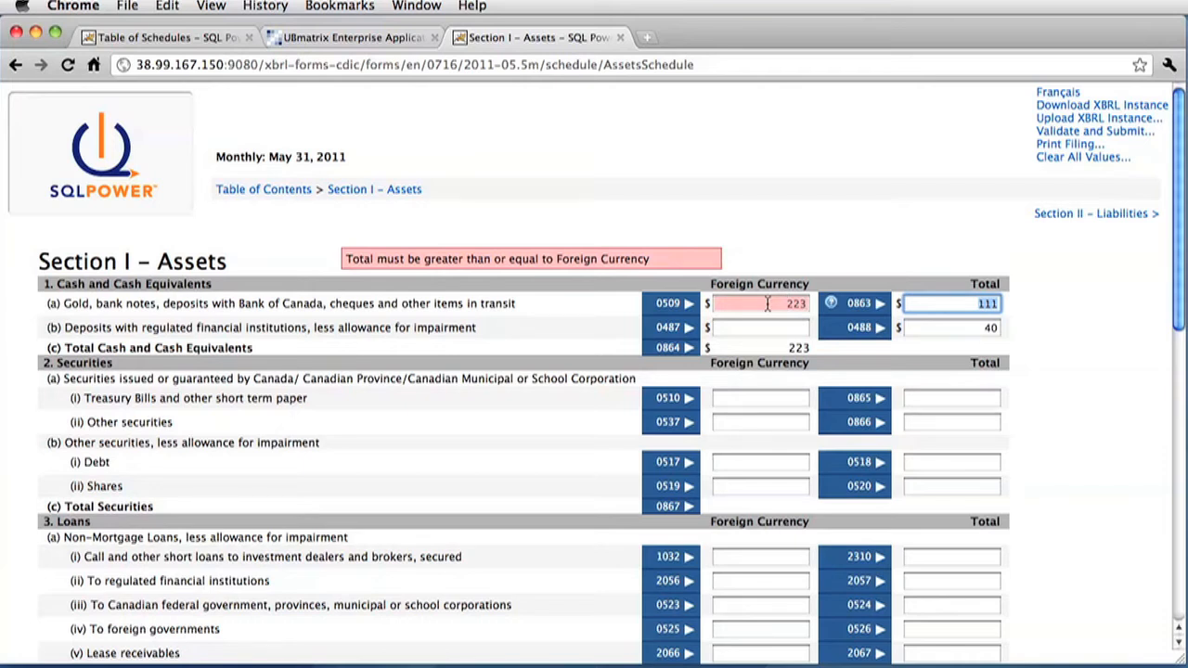
{"action": "left_click", "coordinate": [768, 305]}
{"action": "key", "text": "Delete"}
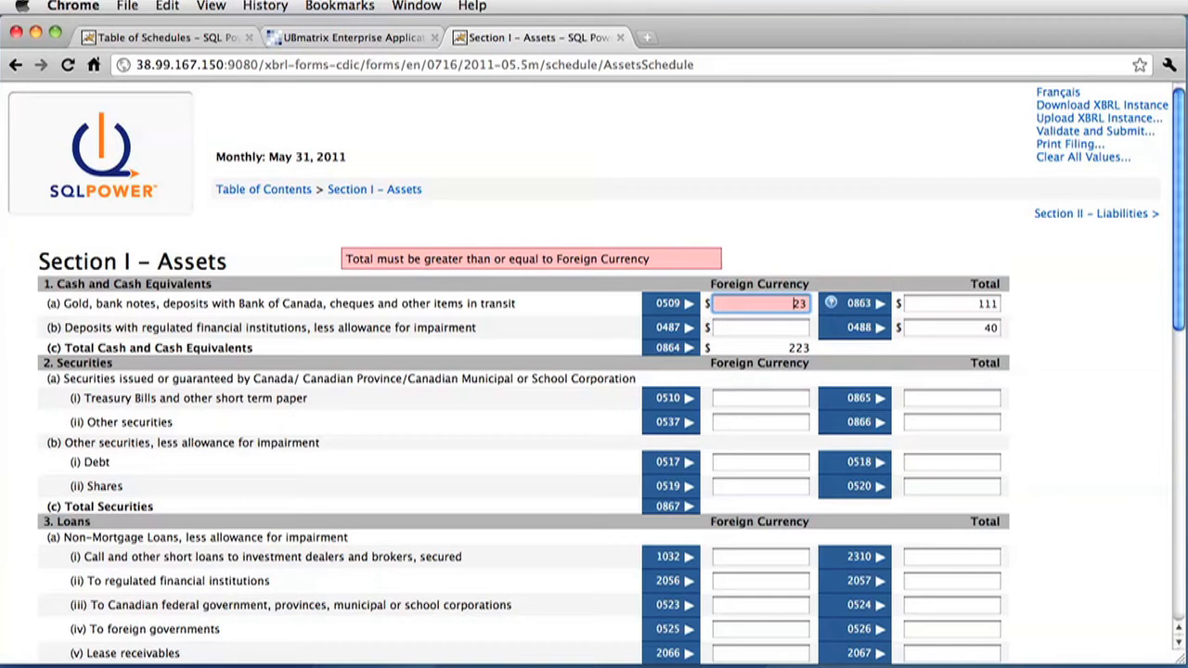
Set the foreign currency amount for deposits with regulated financial institutions (0487) to 20
{"action": "left_click", "coordinate": [770, 328]}
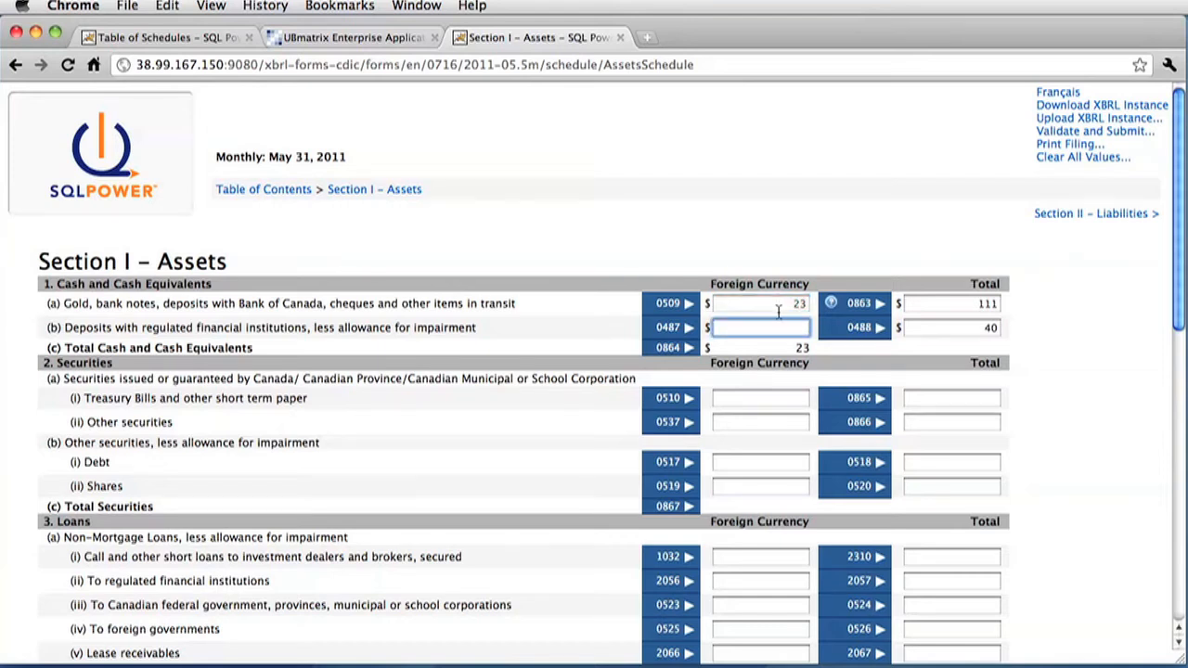
{"action": "type", "text": "20"}
{"action": "key", "text": "Tab"}
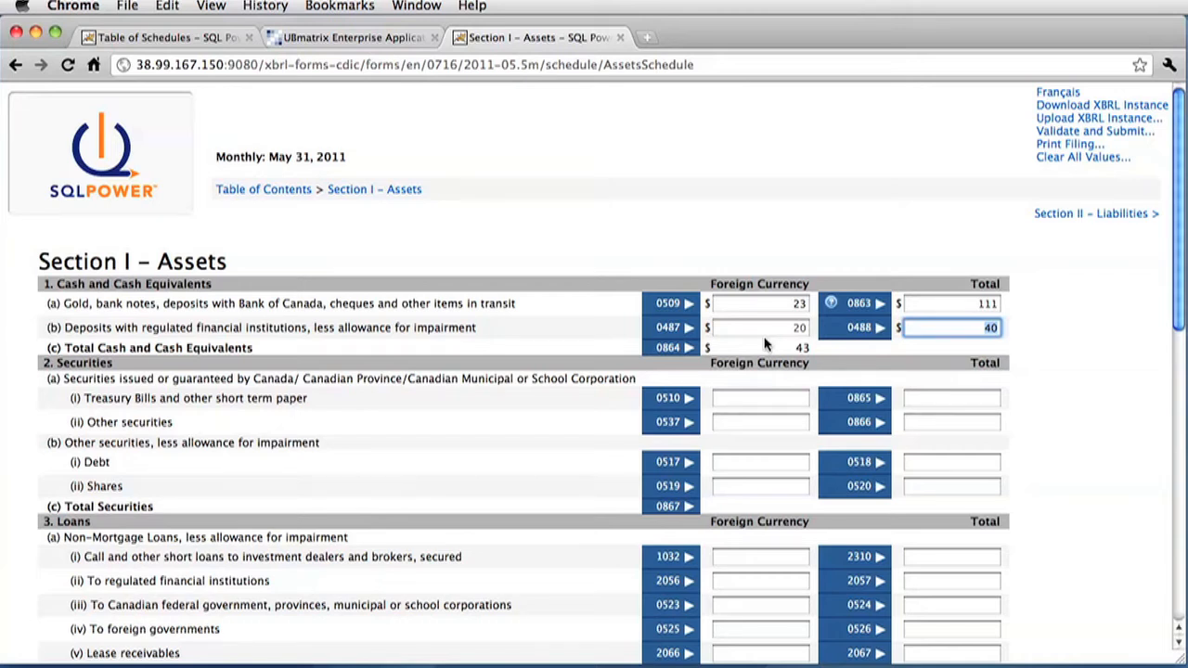
Open the XBRL instance upload page, bring up its file chooser, and dismiss it without selecting a file
{"action": "left_click", "coordinate": [1072, 121]}
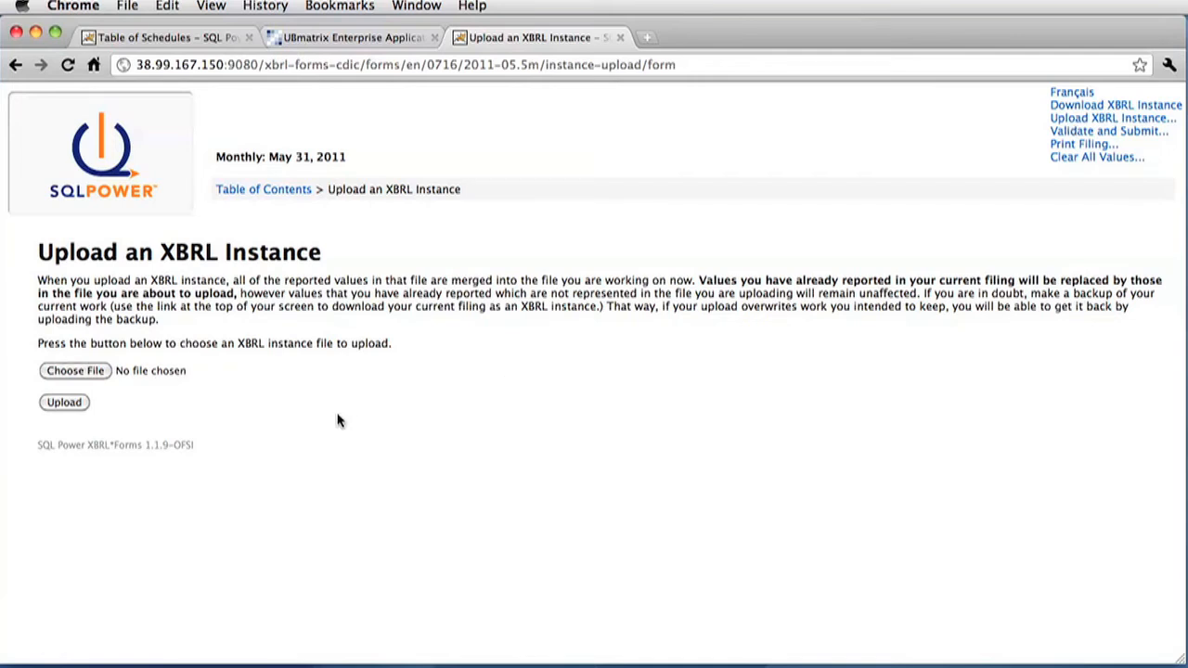
{"action": "left_click", "coordinate": [90, 374]}
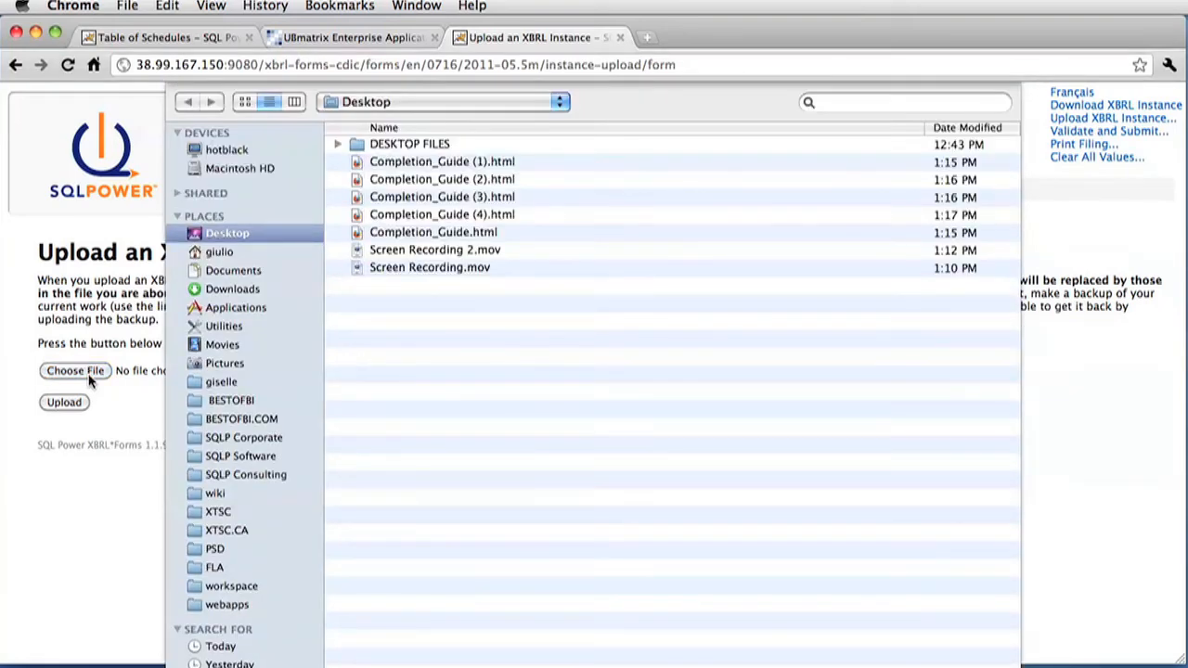
{"action": "key", "text": "Escape"}
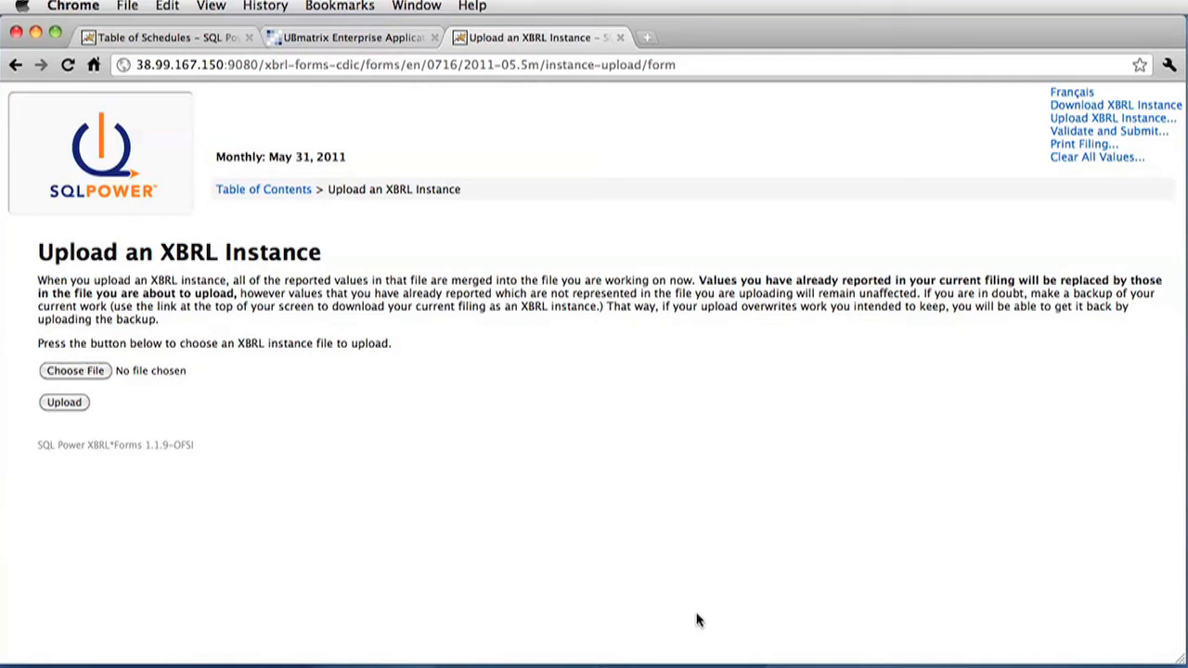
Open the printable version of the filing and cancel the print job
{"action": "left_click", "coordinate": [1076, 146]}
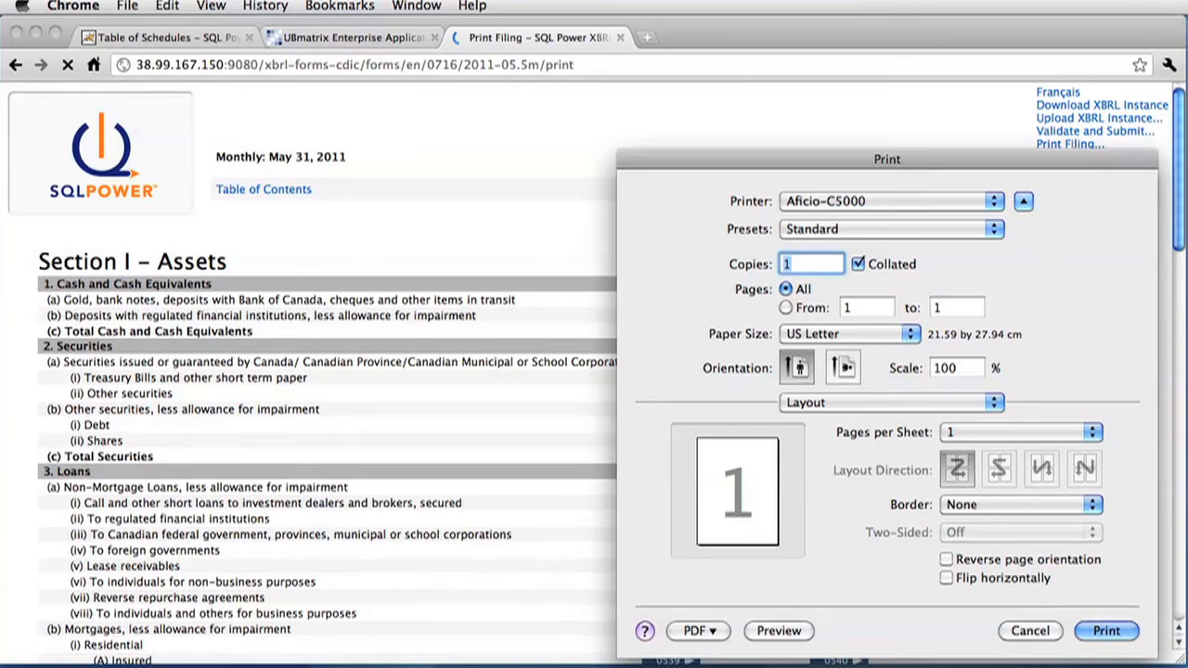
{"action": "left_click", "coordinate": [1031, 631]}
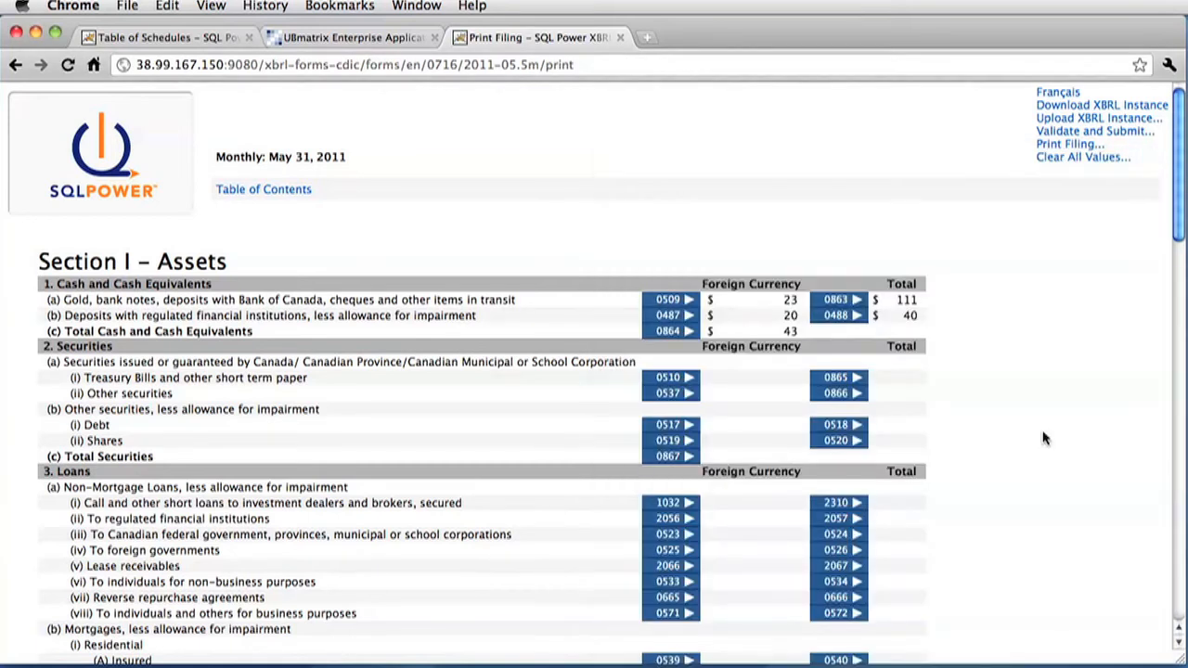
Validate the May 31, 2011 filing for submission
{"action": "left_click", "coordinate": [1074, 108]}
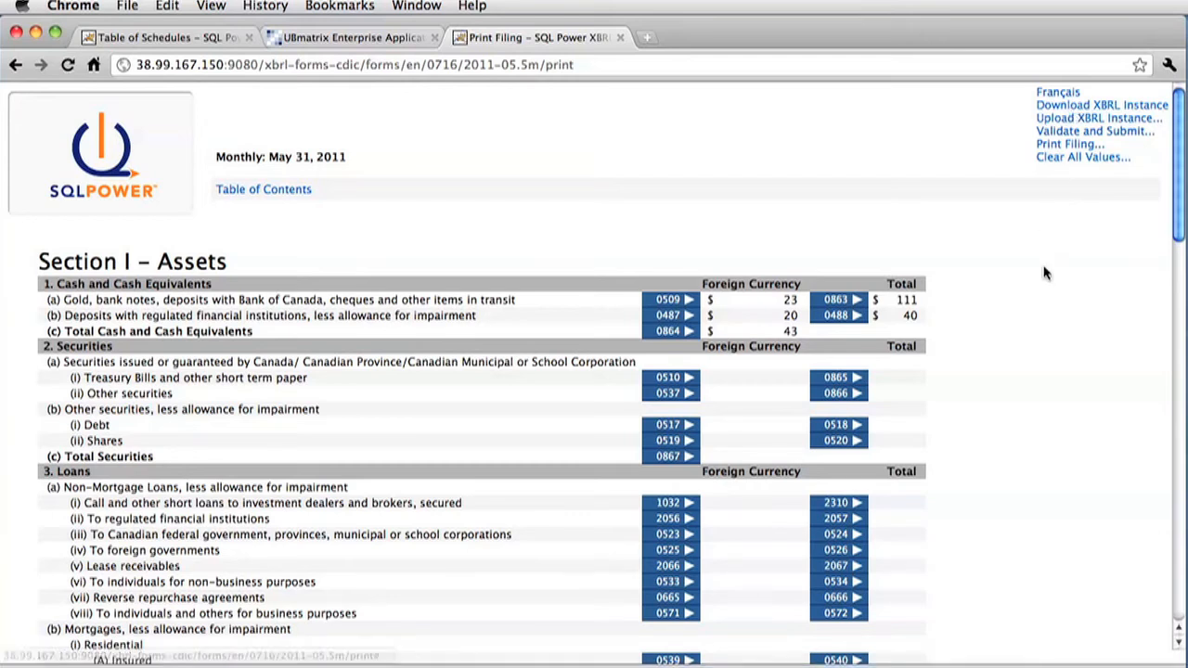
{"action": "left_click", "coordinate": [1077, 133]}
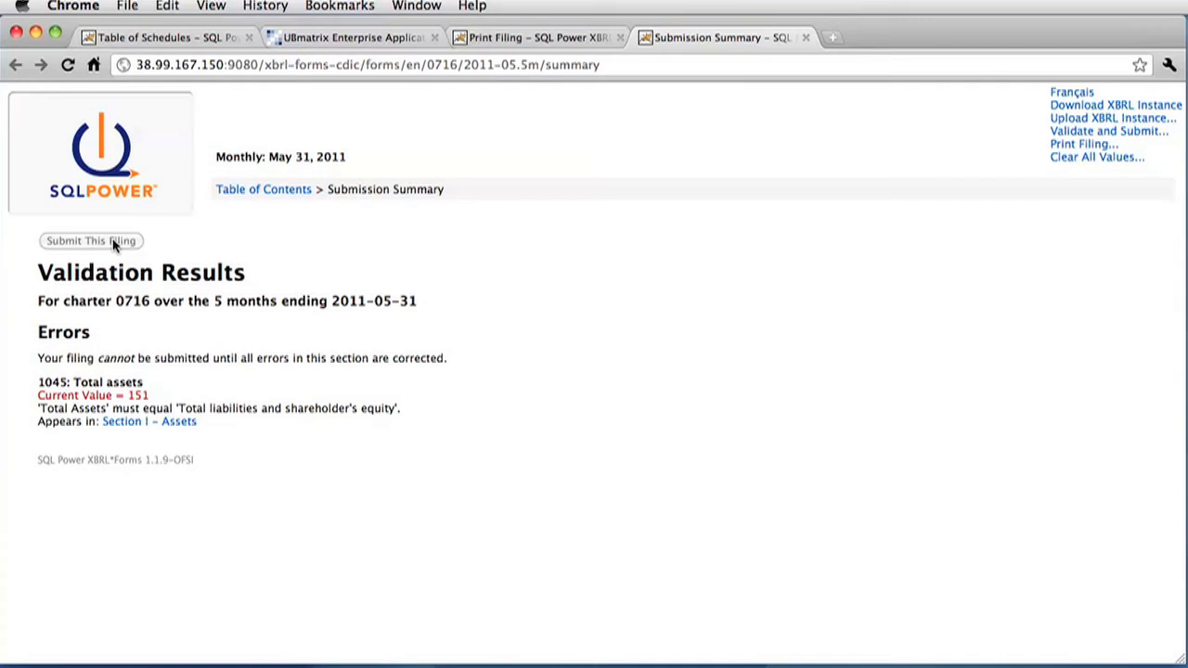
From the validation error, open Section I – Assets, set the gold and bank notes total (0863) to 110, and validate the filing again
{"action": "left_click", "coordinate": [144, 423]}
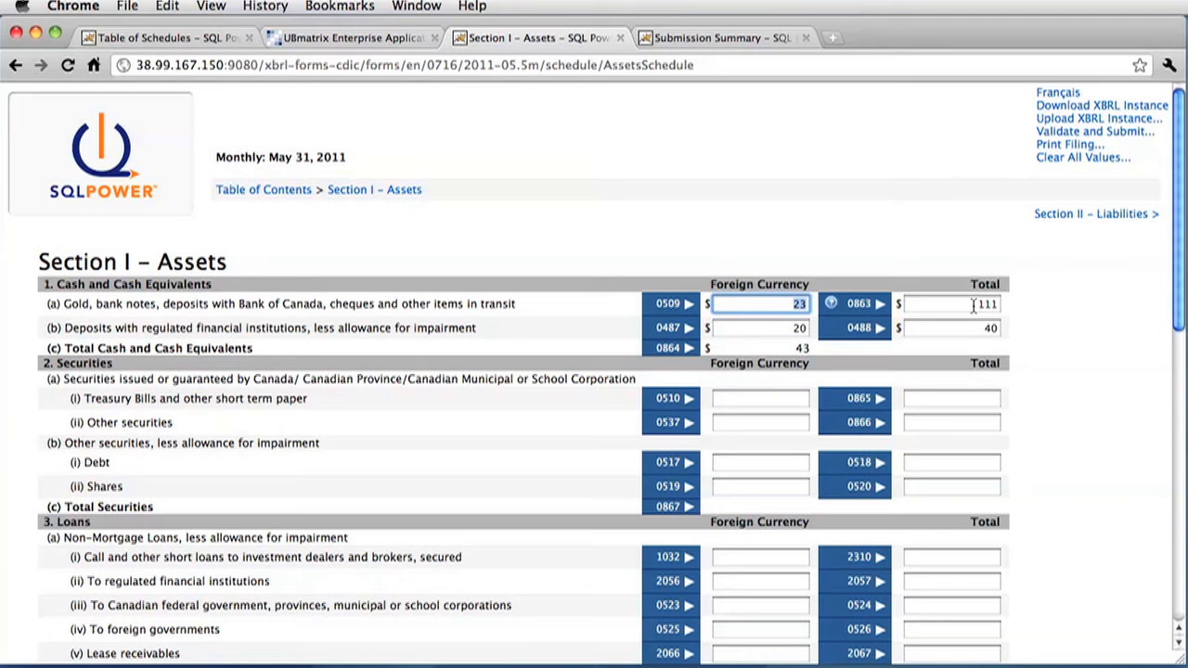
{"action": "left_click", "coordinate": [975, 305]}
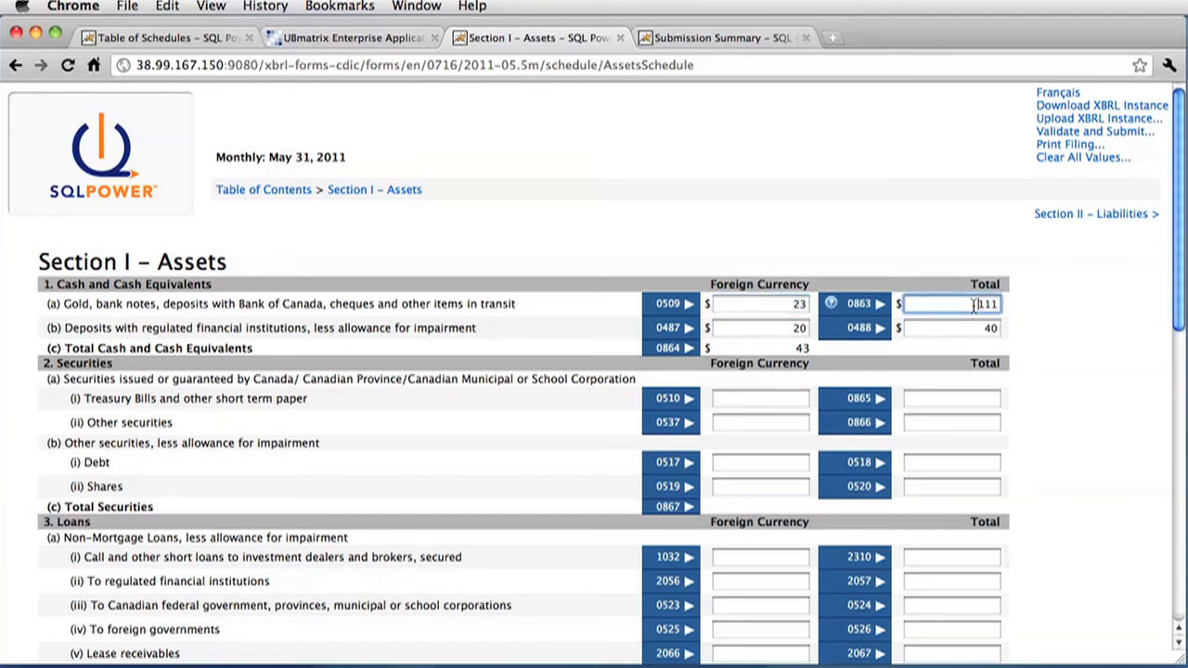
{"action": "key", "text": "BackSpace"}
{"action": "type", "text": "0"}
{"action": "left_click", "coordinate": [1081, 300]}
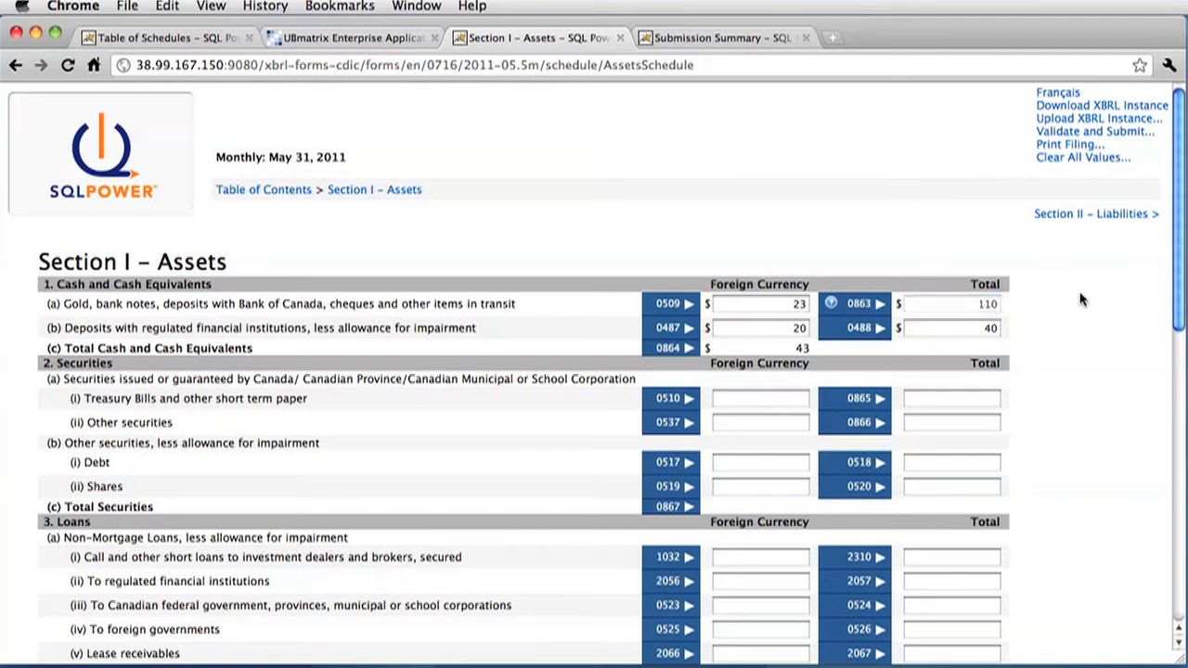
{"action": "left_click", "coordinate": [1072, 146]}
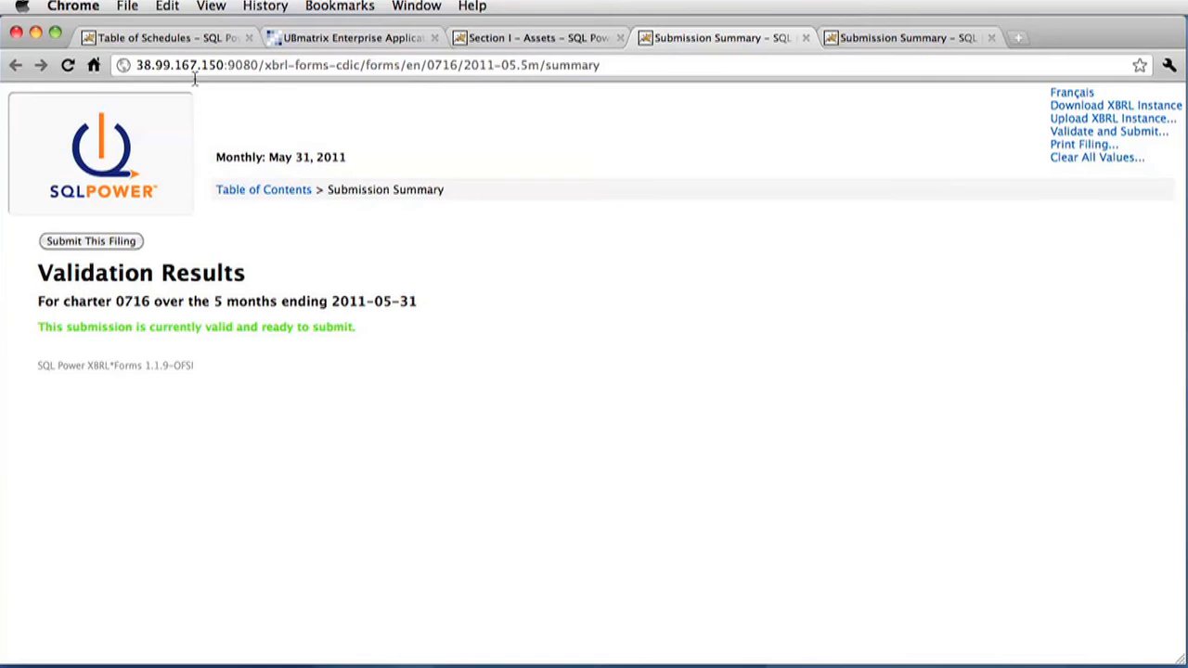
Switch to the Corporate Actions site and open the Cash Dividends schedule under US mandatory equity actions
{"action": "left_click", "coordinate": [193, 39]}
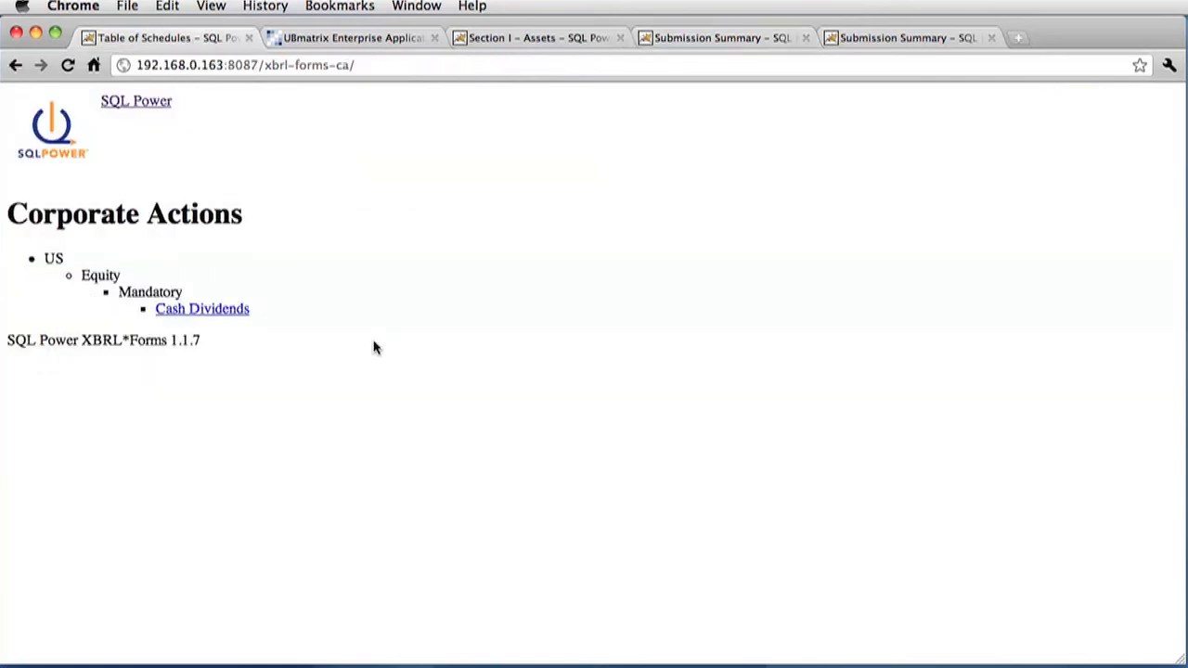
{"action": "left_click", "coordinate": [206, 311]}
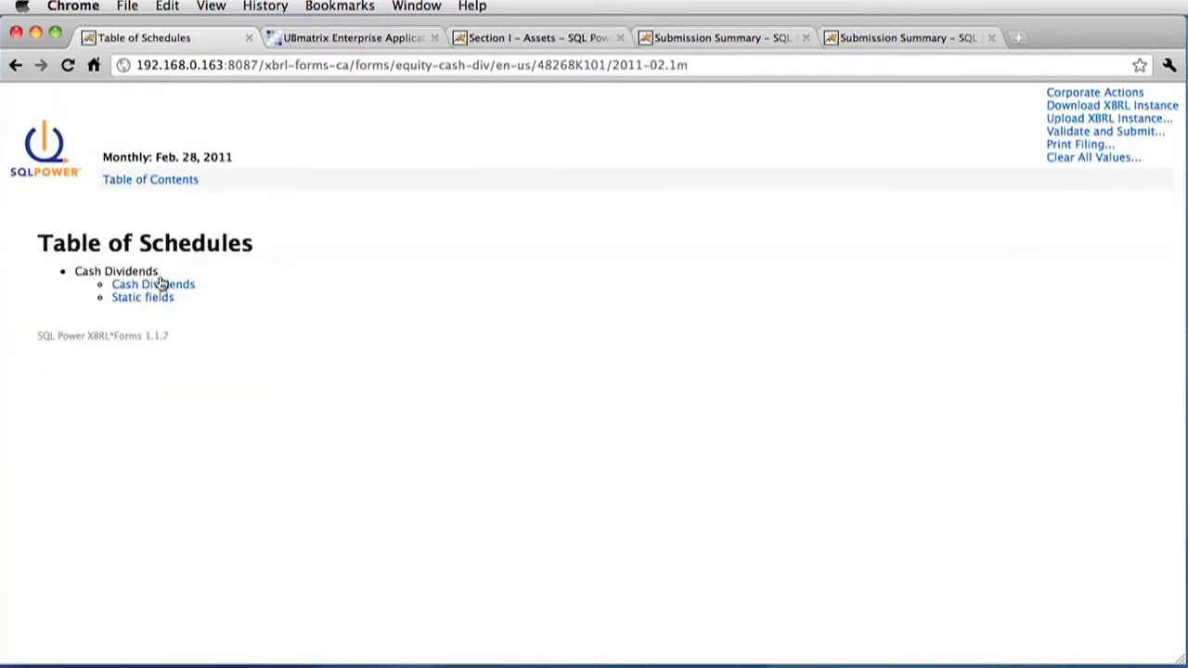
{"action": "left_click", "coordinate": [159, 286]}
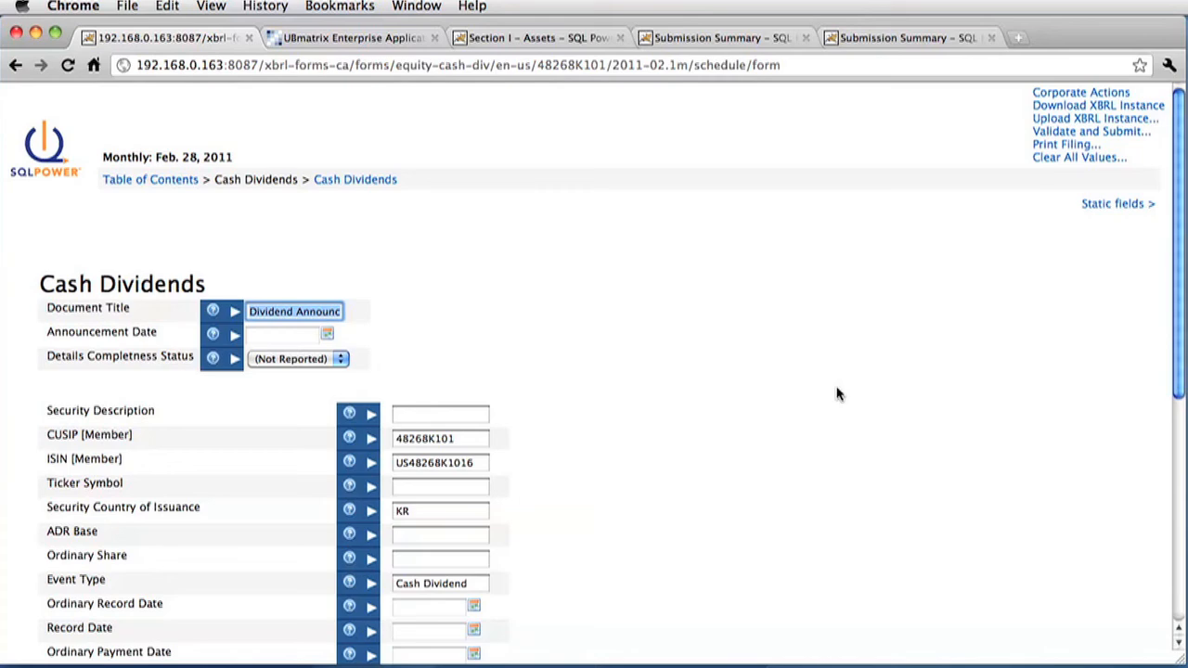